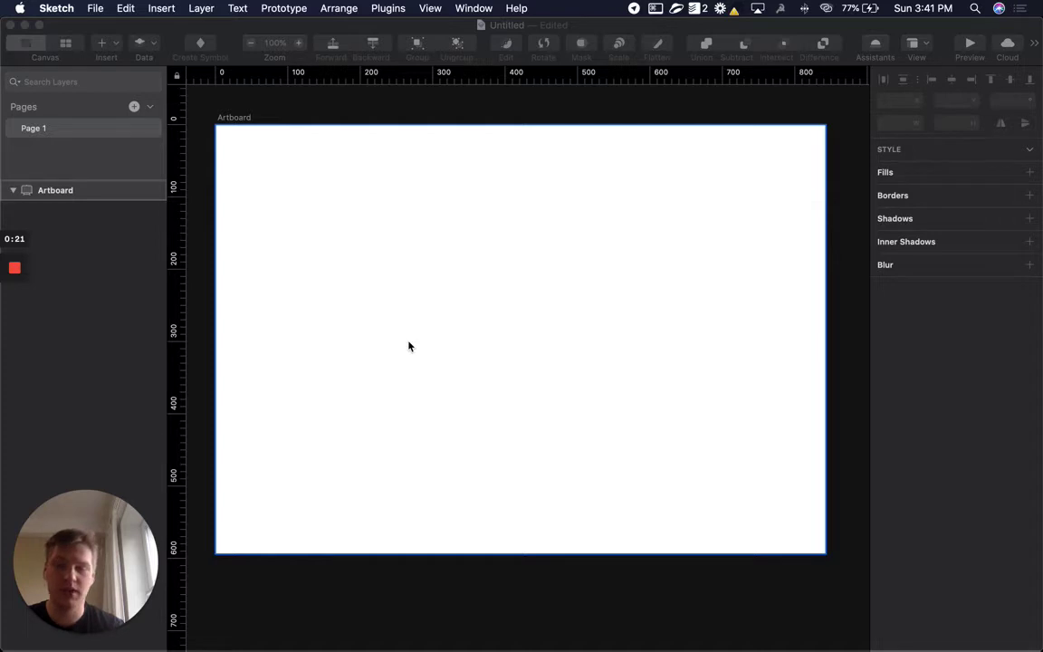
Step: Draw a placeholder rectangle across the middle of the artboard
left_click(389, 8)
mouse_move(418, 25)
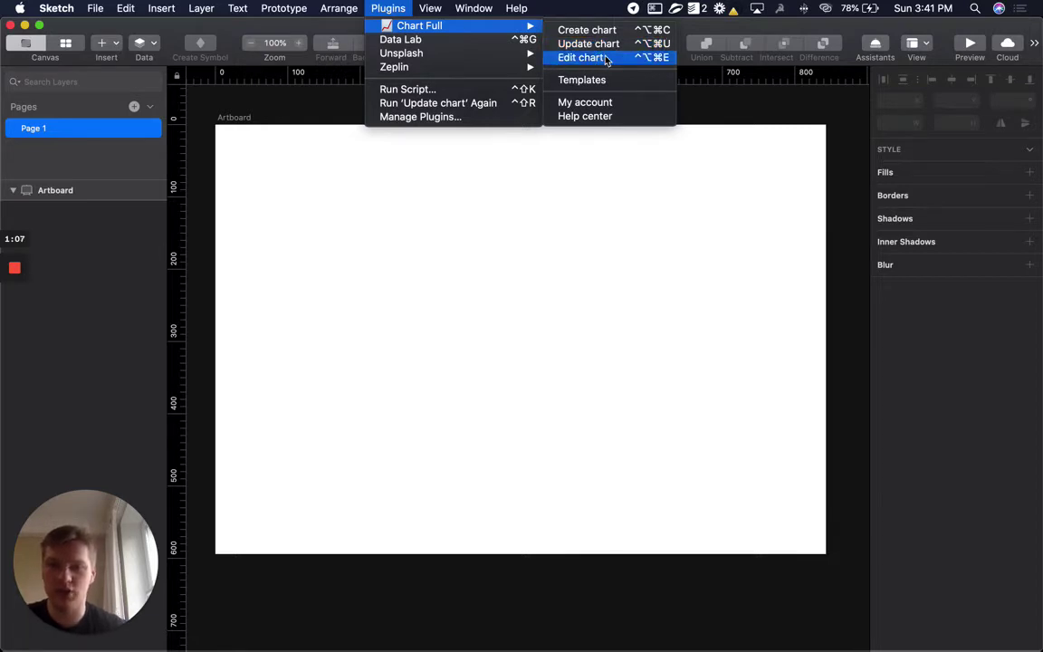
left_click(464, 324)
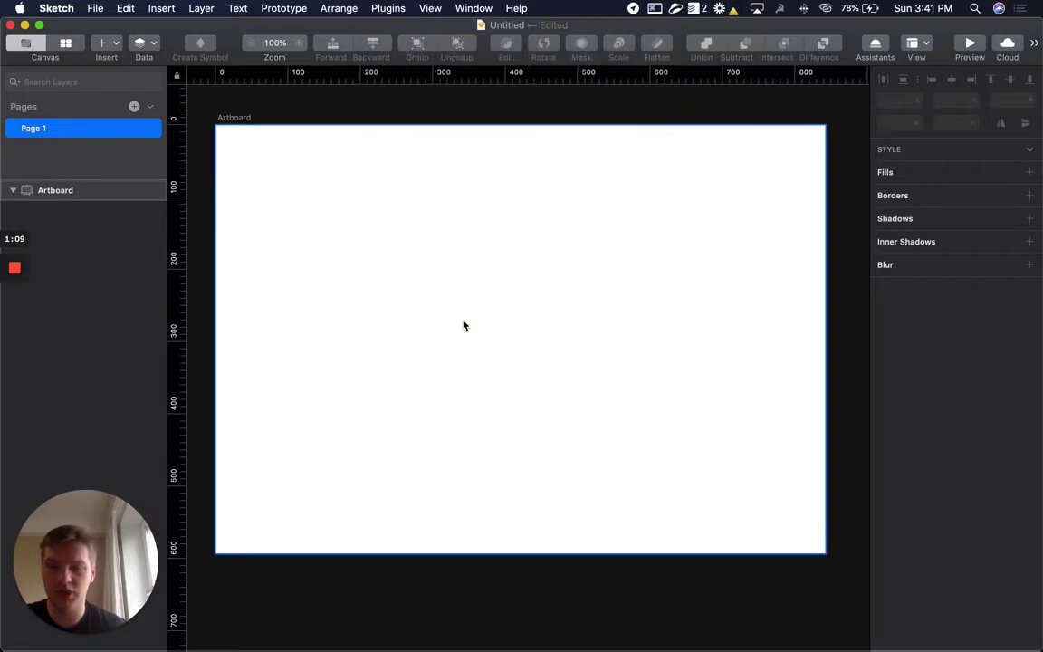
key("r")
left_click_drag(323, 224, 707, 454)
left_click_drag(529, 370, 542, 361)
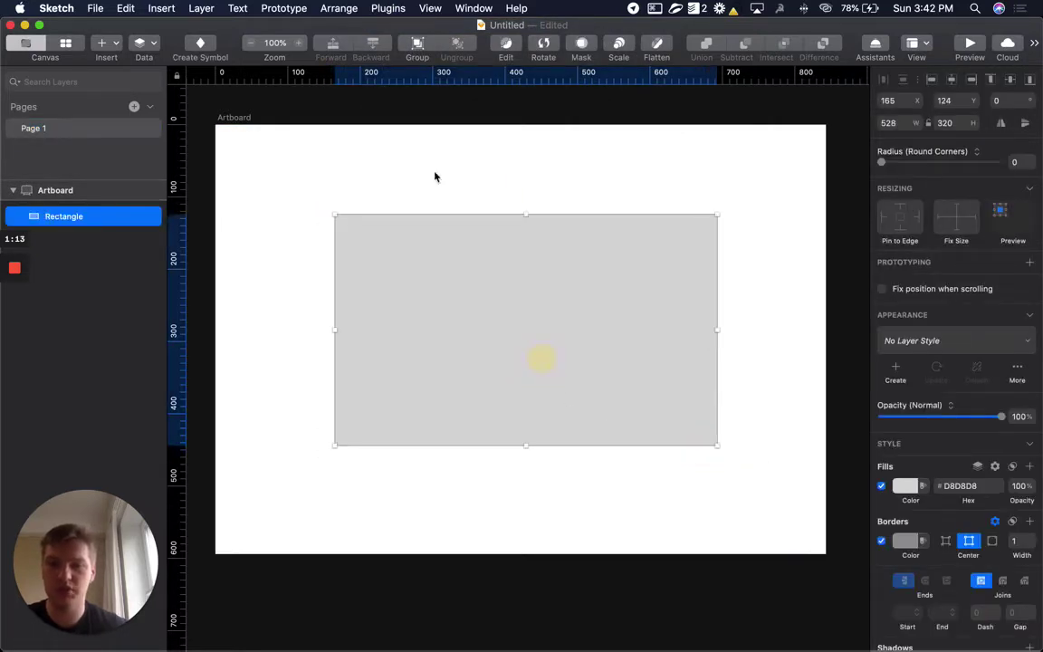
Step: Start a Table chart linked to a Google Sheet and copy the sheet's URL from Chrome
left_click(404, 10)
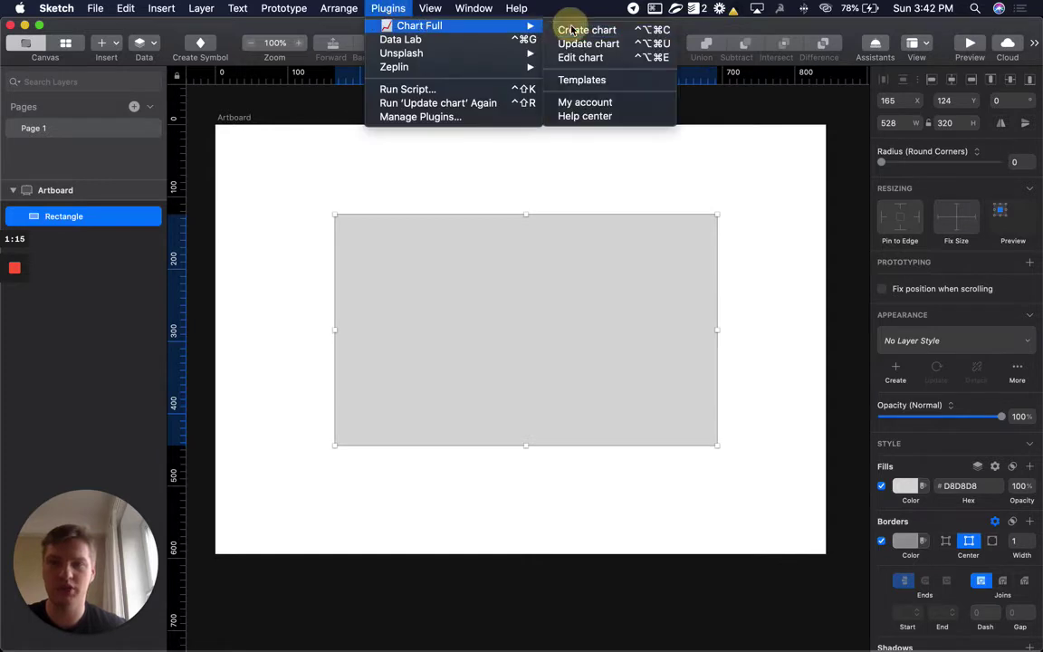
left_click(577, 28)
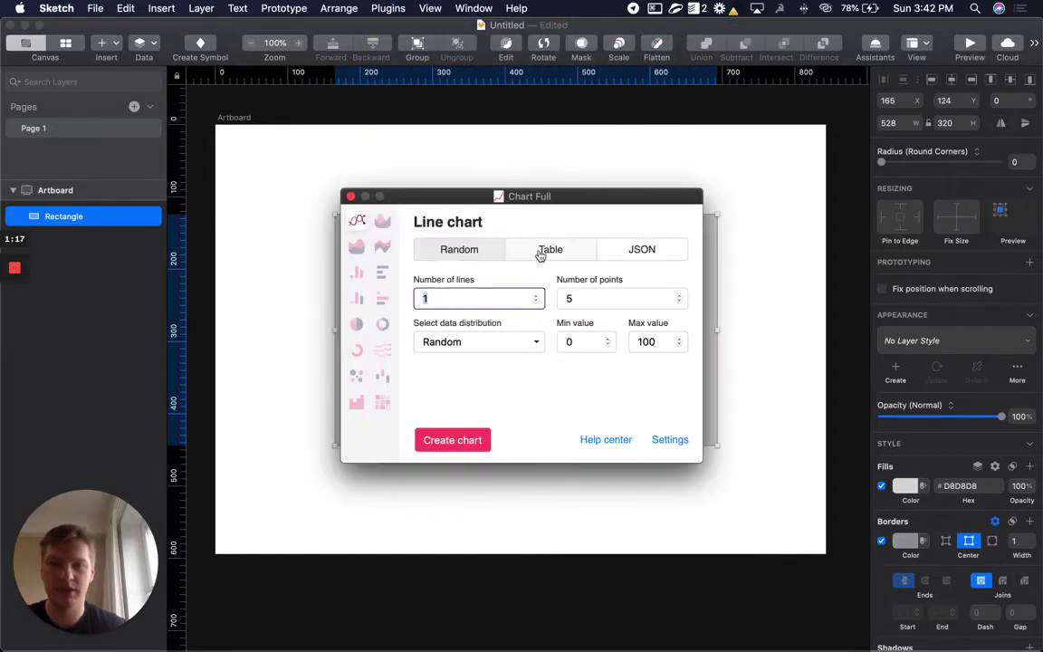
left_click(541, 252)
left_click(583, 278)
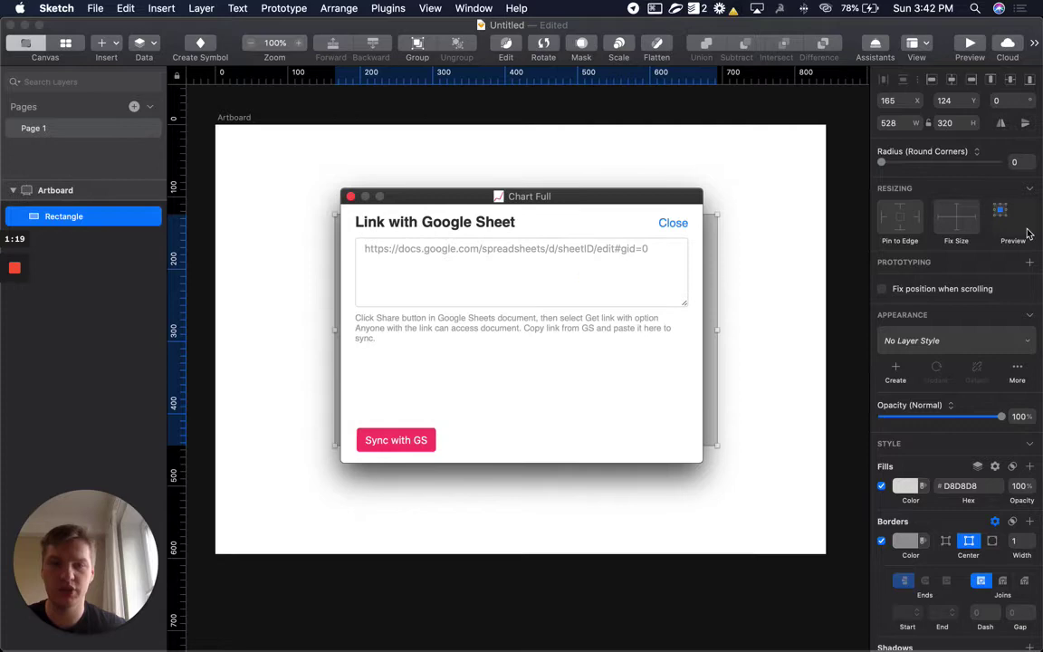
left_click(1014, 367)
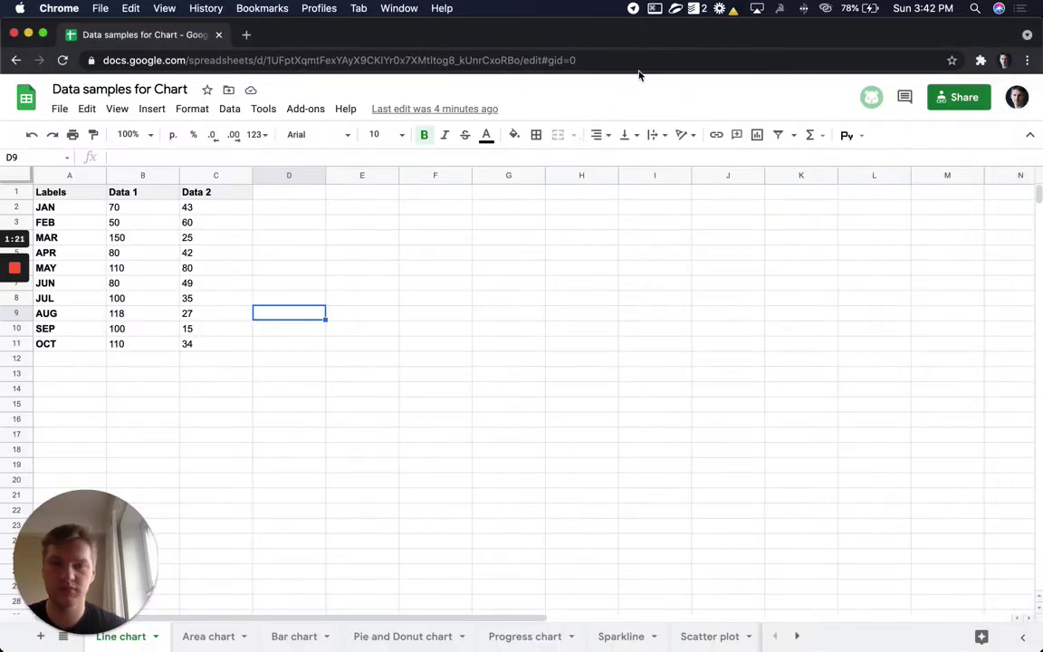
left_click(652, 60)
key("super+c")
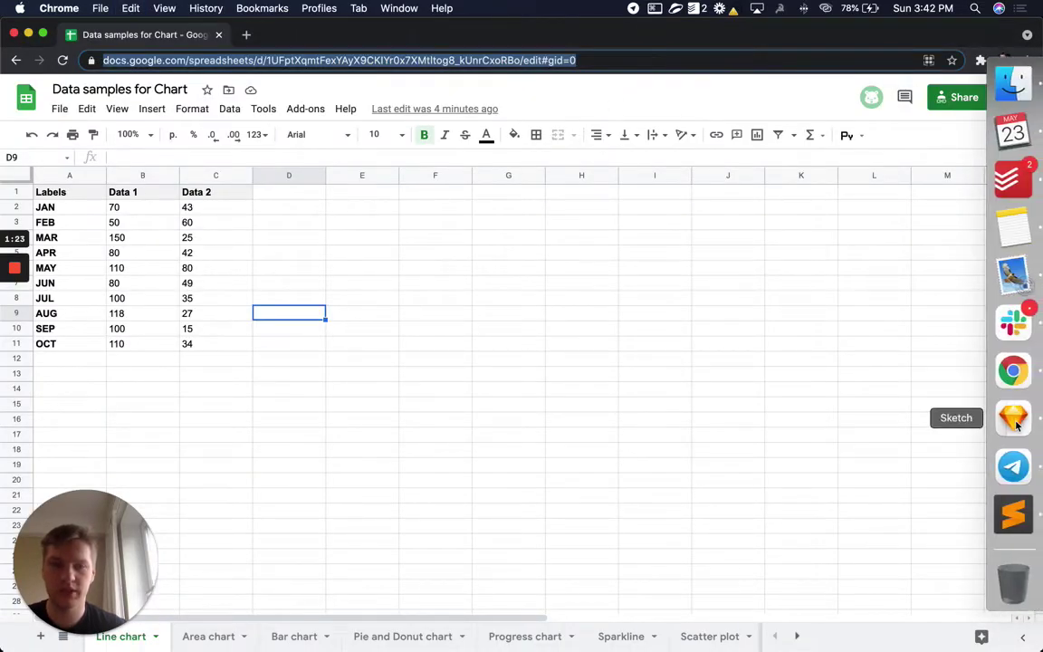
left_click(1013, 421)
Step: Paste the sheet link, sync and import it, and include Data 1 and Data 2
left_click(545, 277)
key("super+v")
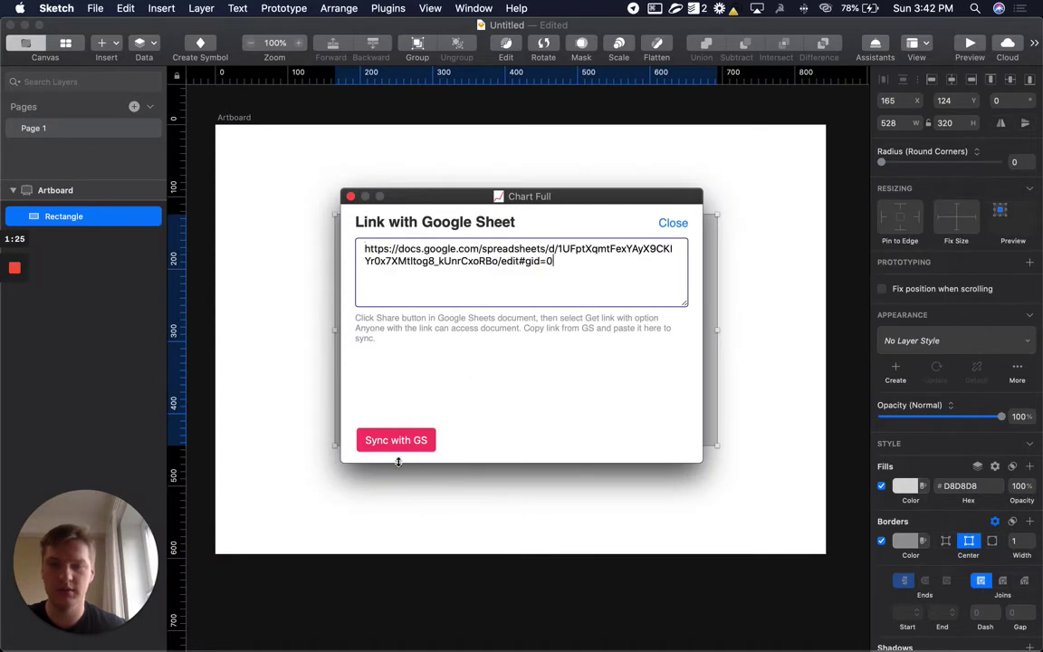
left_click(412, 443)
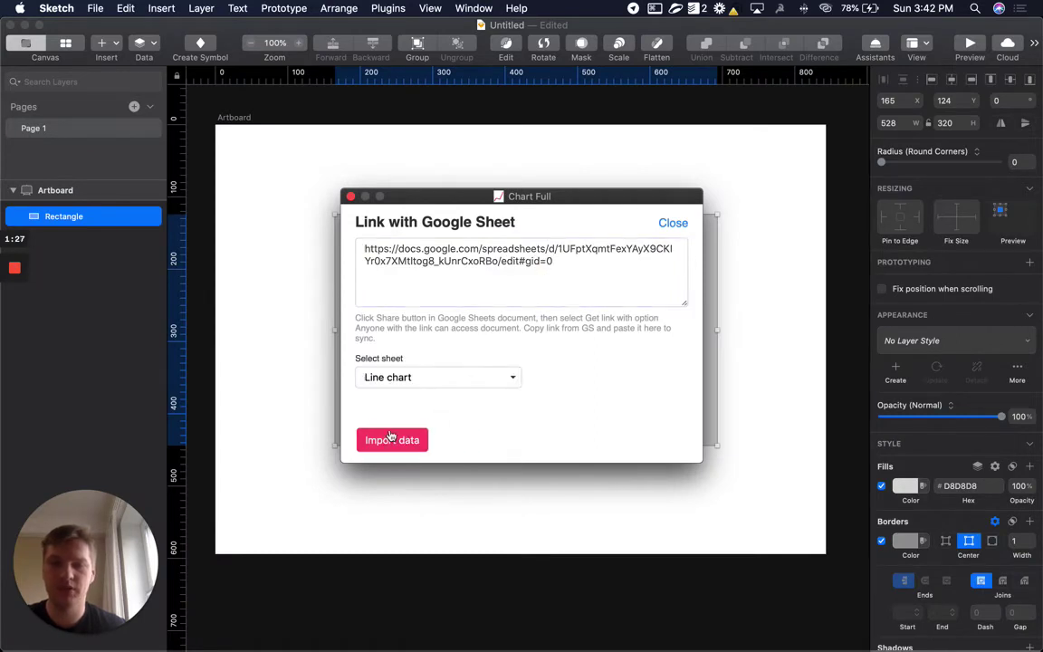
left_click(393, 441)
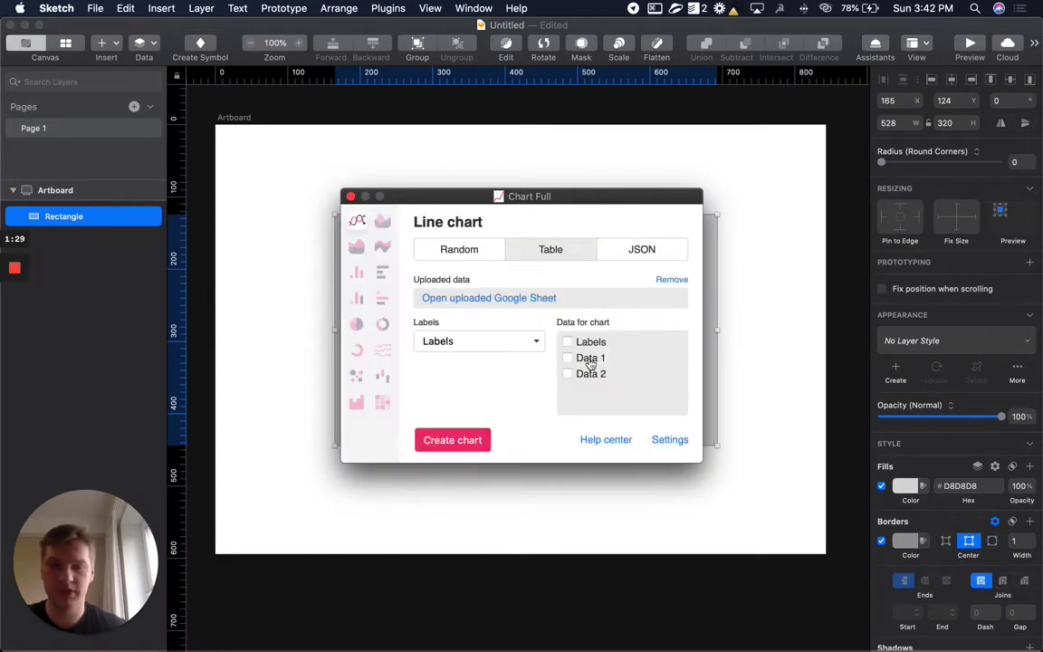
left_click(568, 357)
left_click(589, 376)
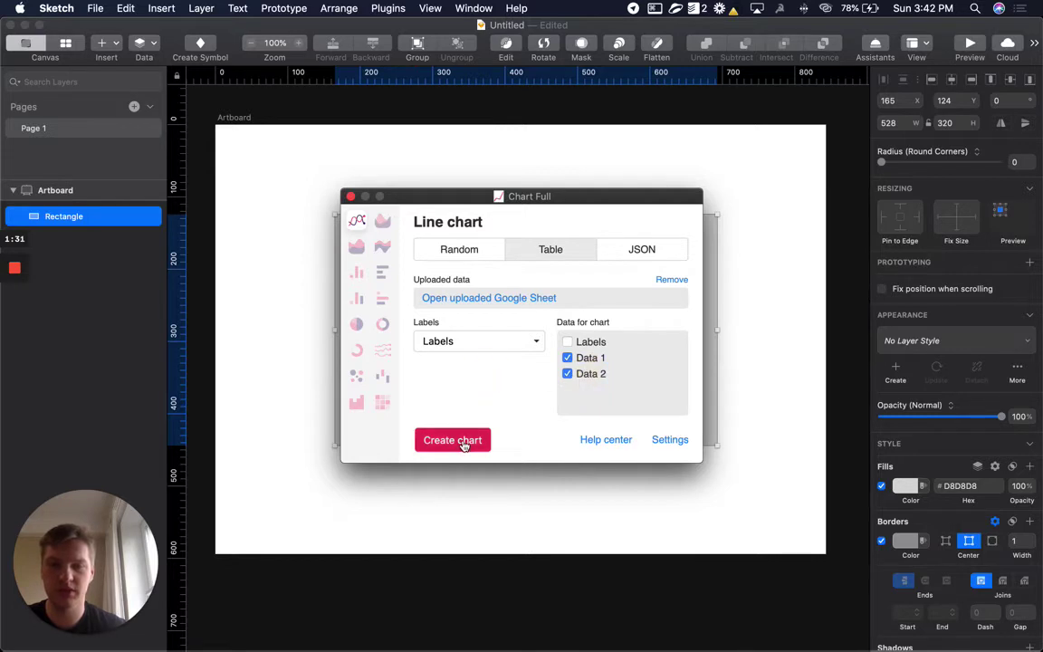
Step: Keep the Second template style and generate the line chart
left_click(671, 441)
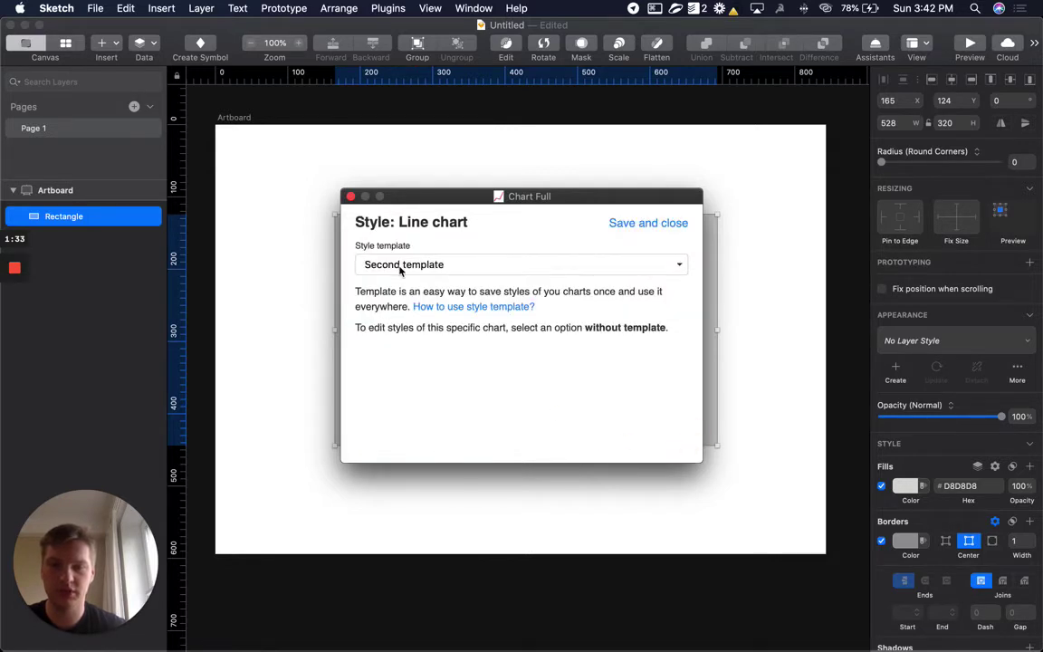
left_click(672, 227)
left_click(452, 439)
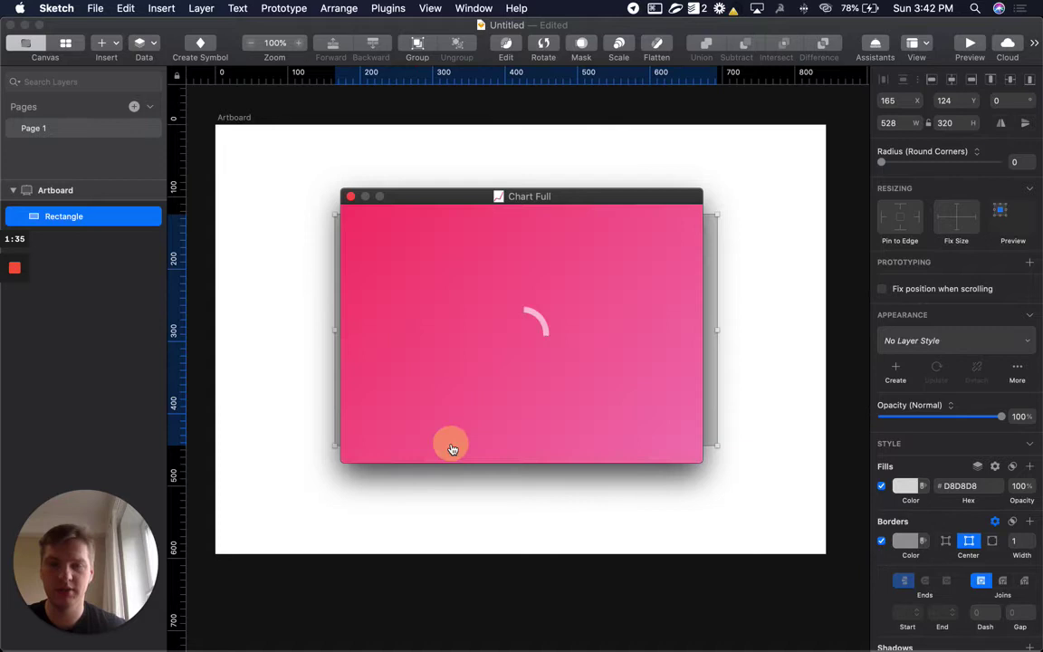
left_click(532, 331)
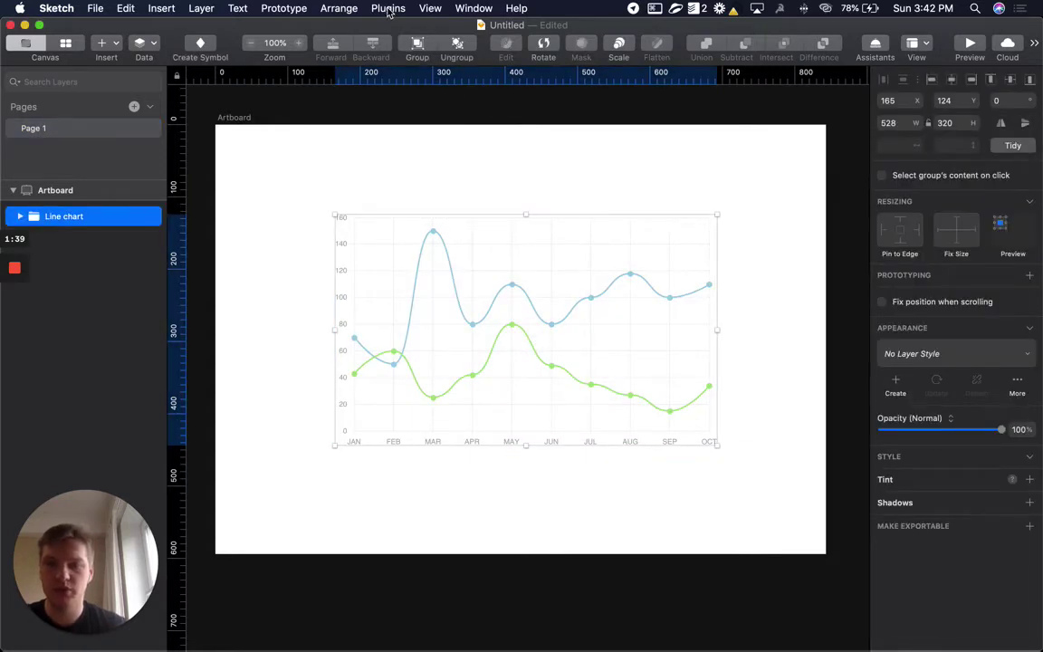
Step: Open Edit chart for the Line chart group and review its Style and Data tabs
left_click(389, 9)
left_click(570, 58)
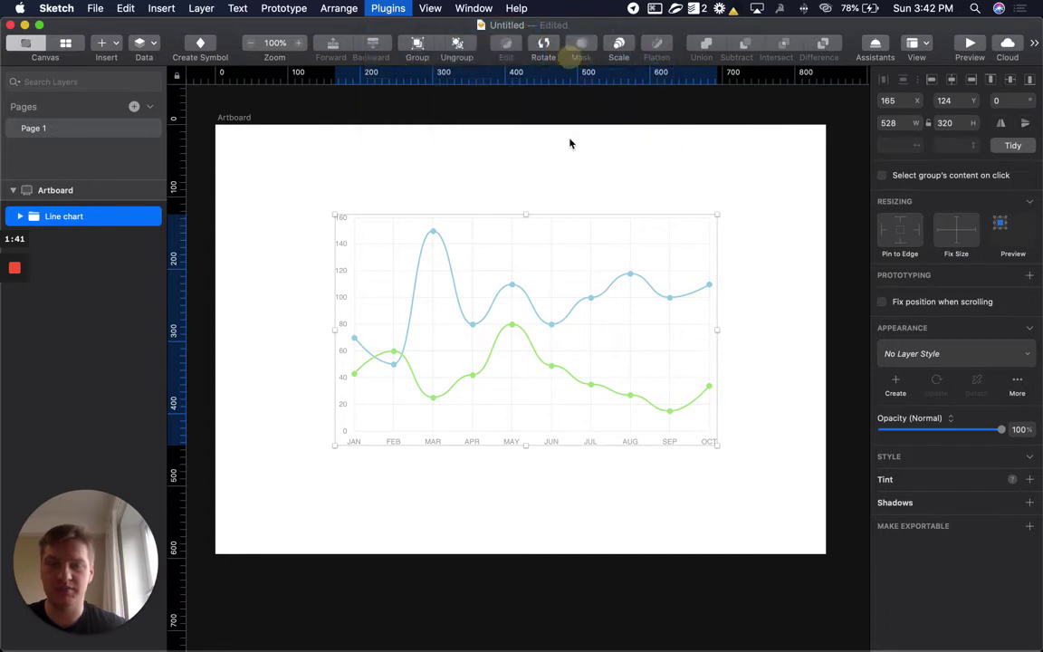
left_click_drag(560, 179, 776, 126)
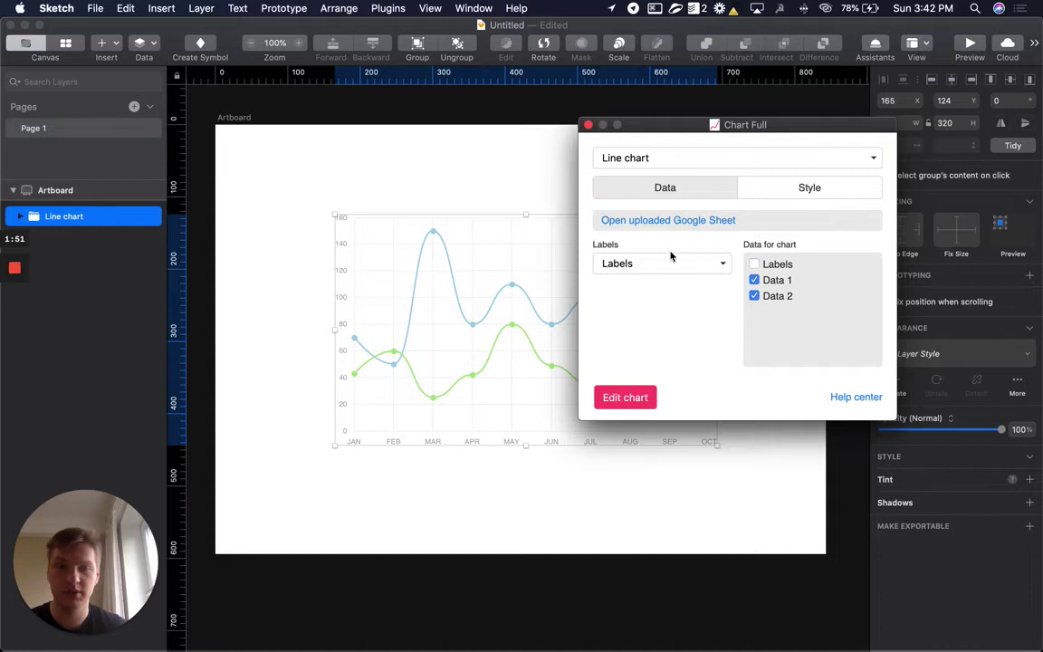
left_click(805, 188)
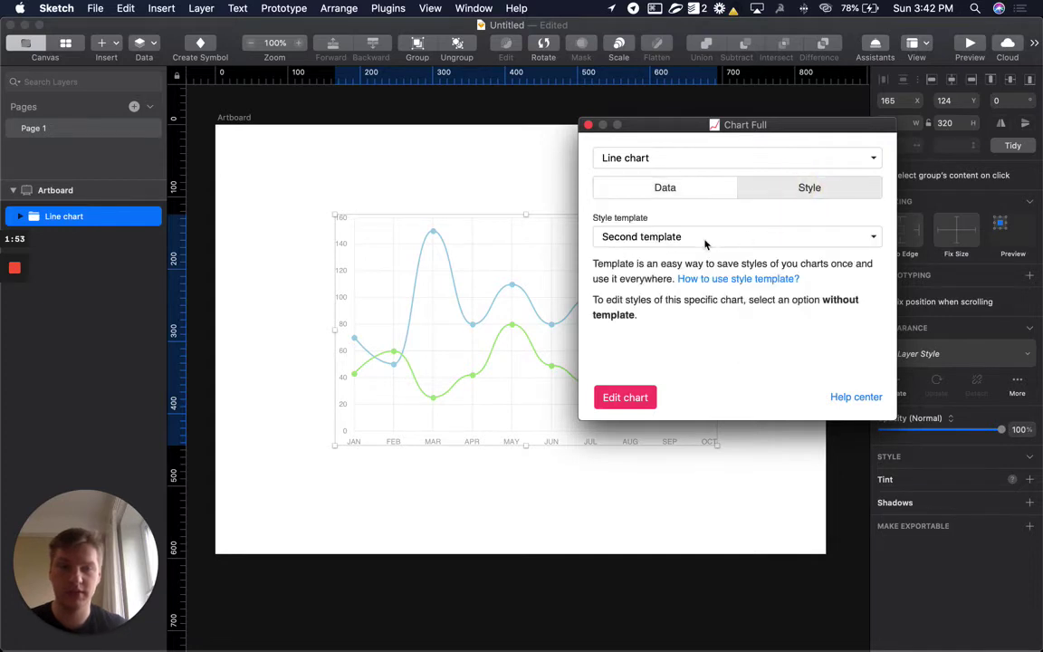
left_click(674, 190)
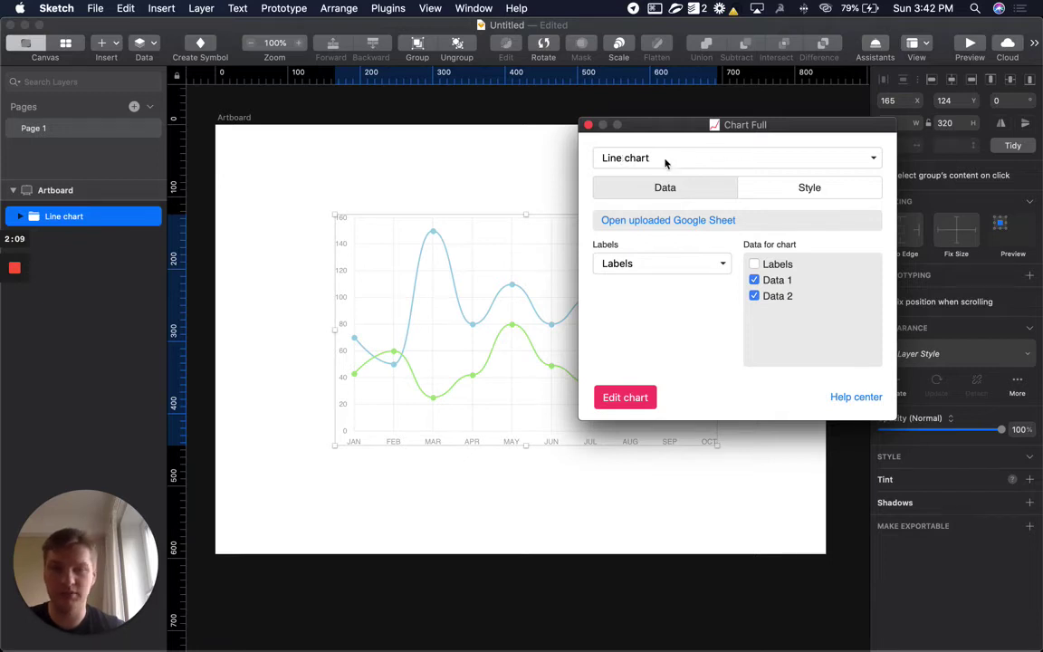
Step: Change the chart type from Line to Area chart and apply it
left_click(642, 161)
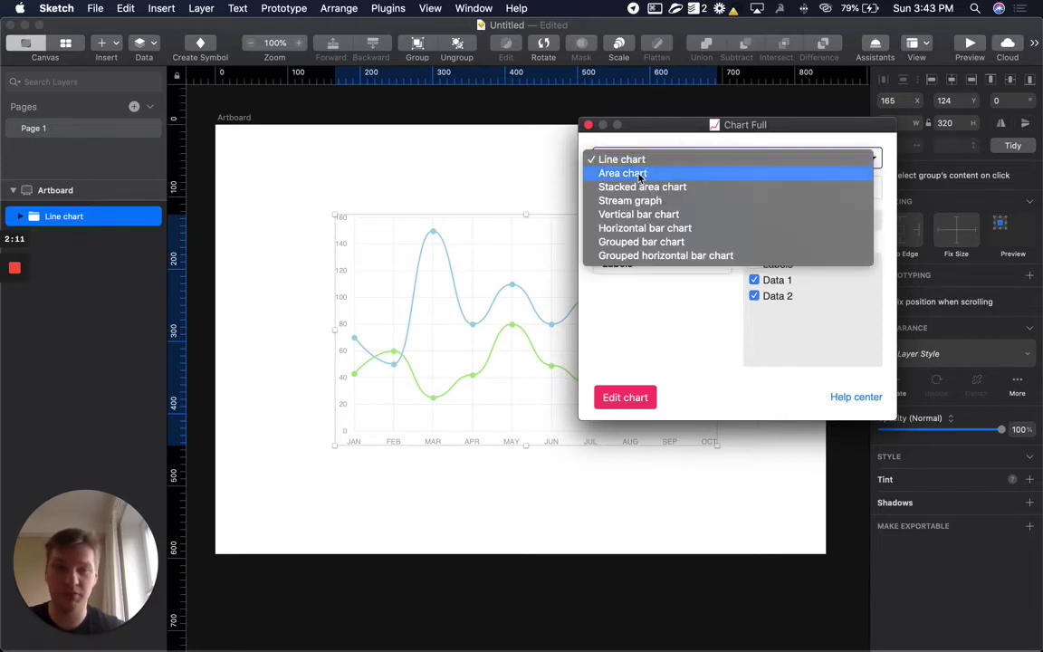
left_click(624, 173)
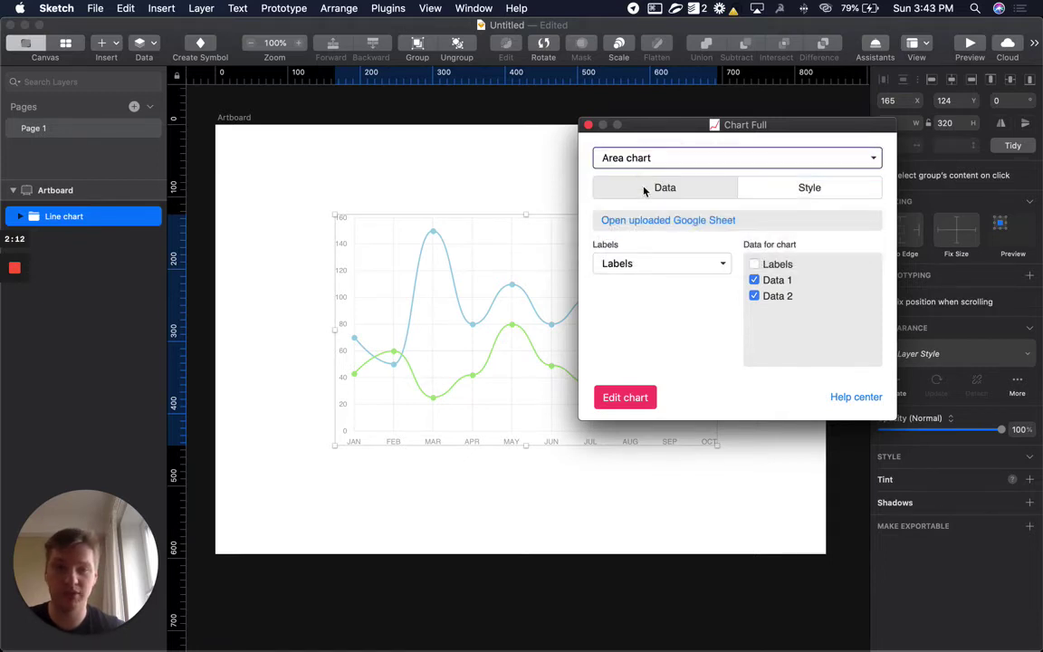
left_click(624, 397)
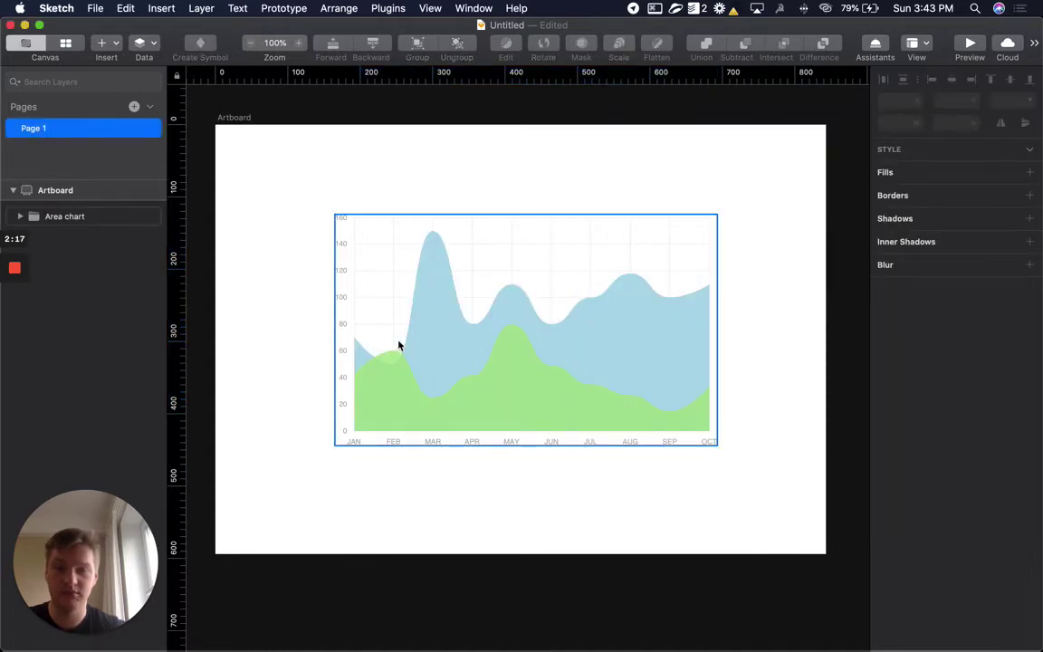
left_click(399, 345)
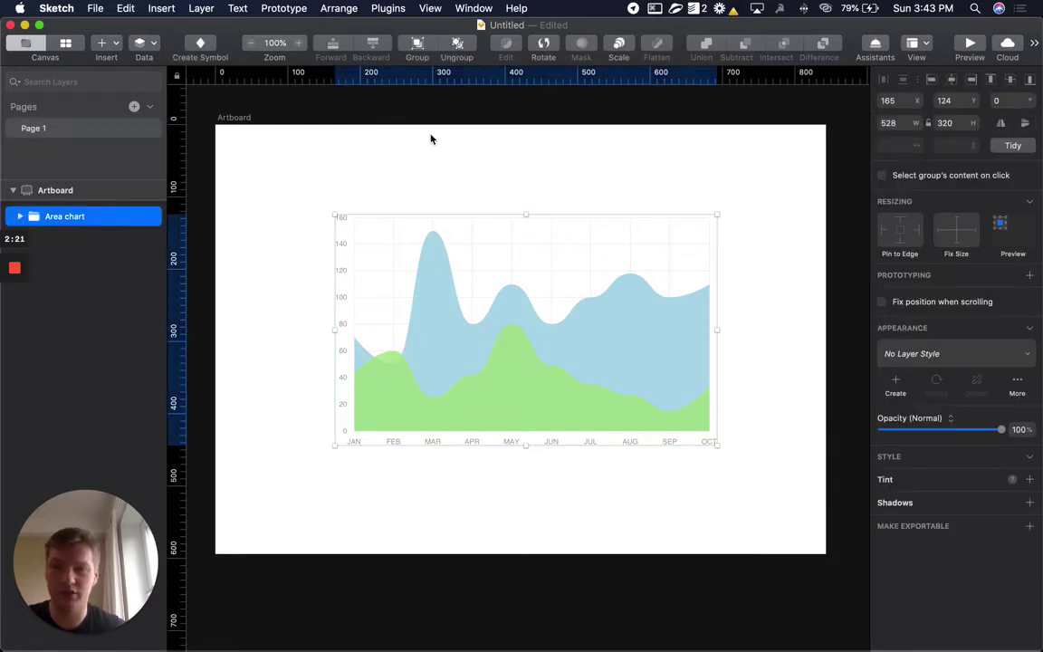
left_click(387, 9)
mouse_move(419, 26)
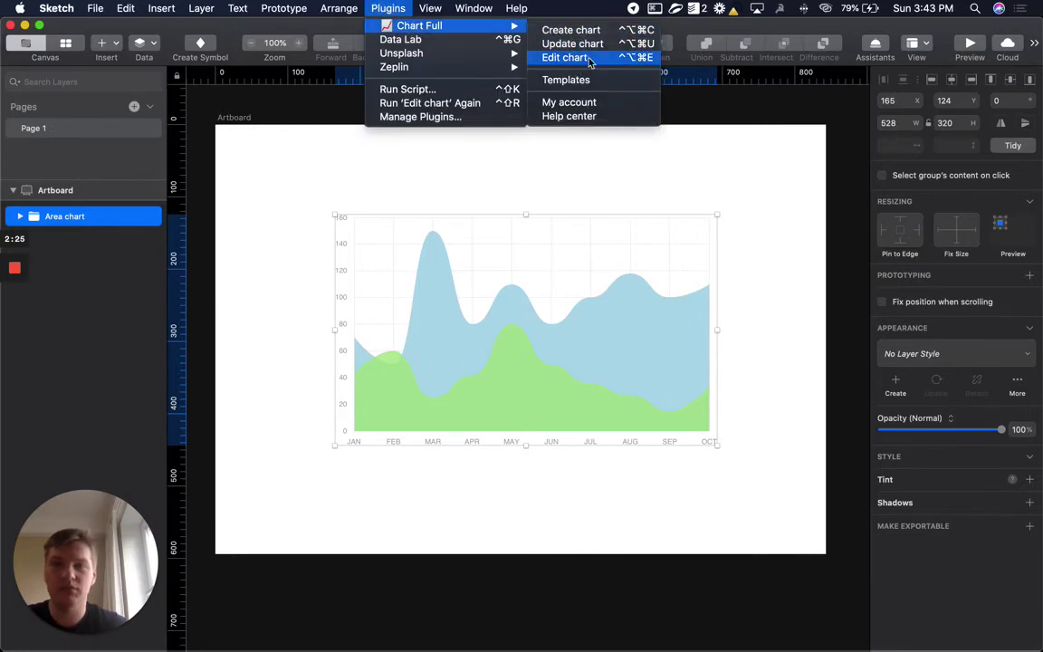
Step: Uncheck Data 2 in the chart's data so only Data 1 is plotted
left_click(589, 58)
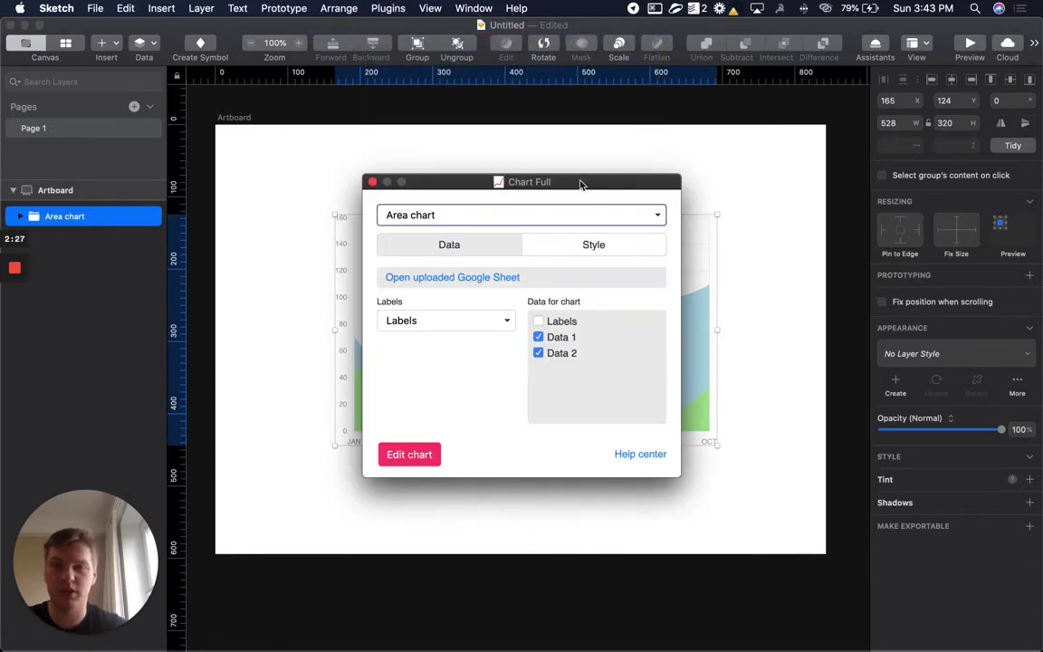
left_click_drag(580, 184, 824, 127)
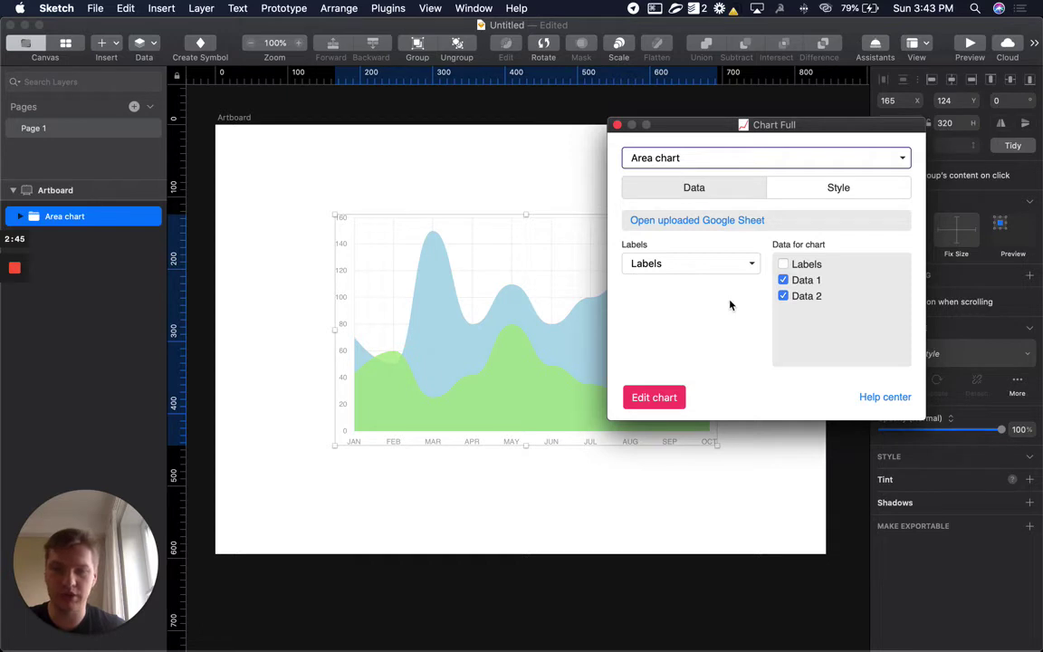
left_click(805, 297)
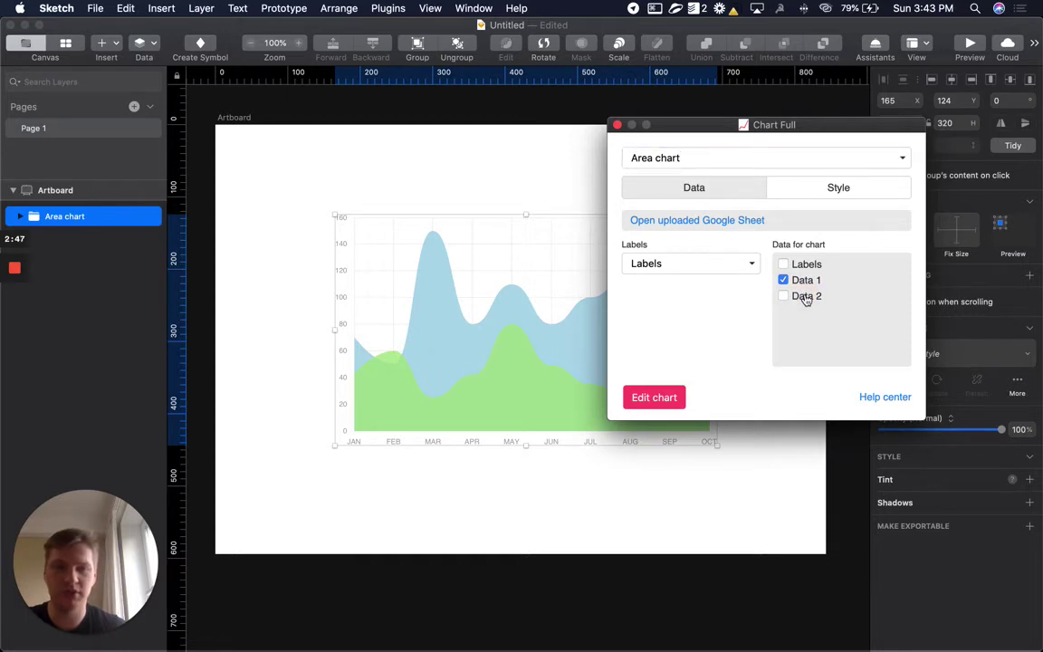
left_click(666, 395)
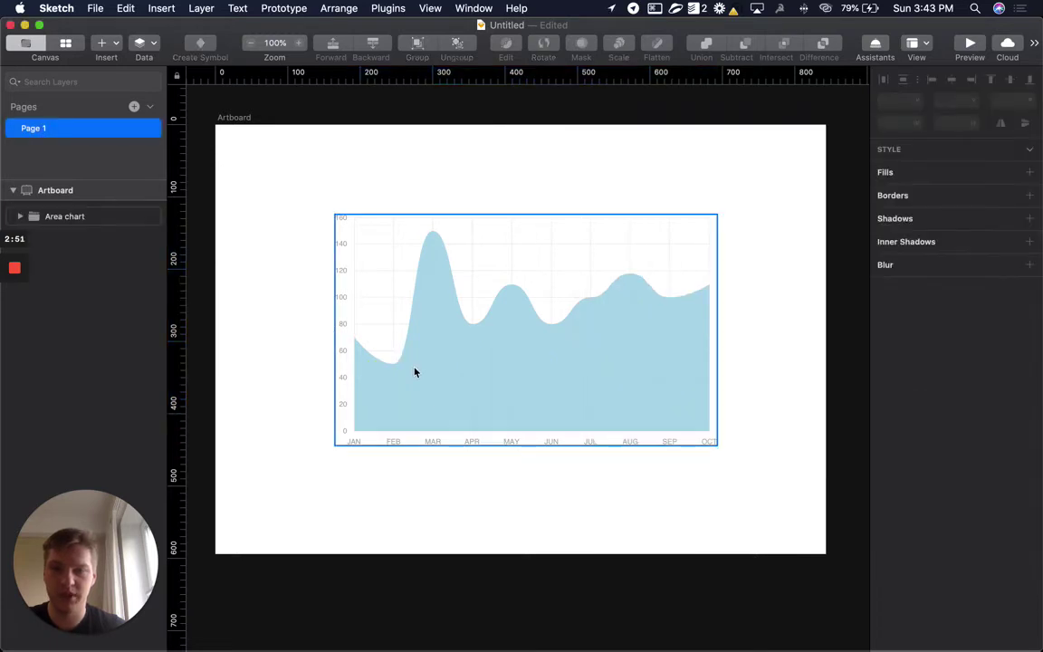
left_click(394, 375)
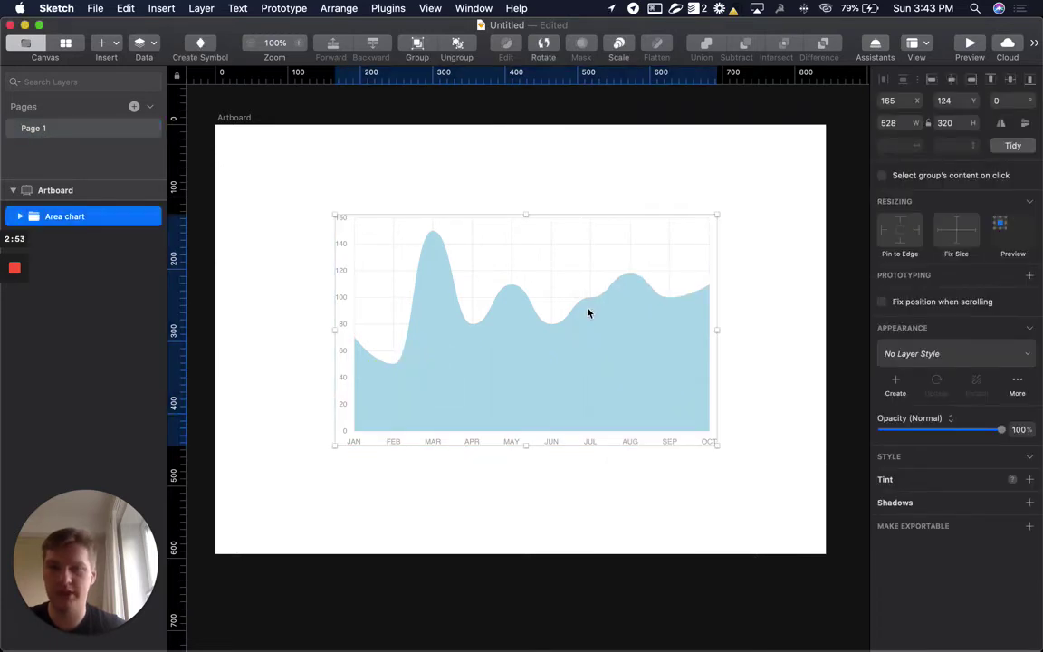
Step: Switch the chart's Style template to New template and apply it
left_click(388, 8)
mouse_move(420, 26)
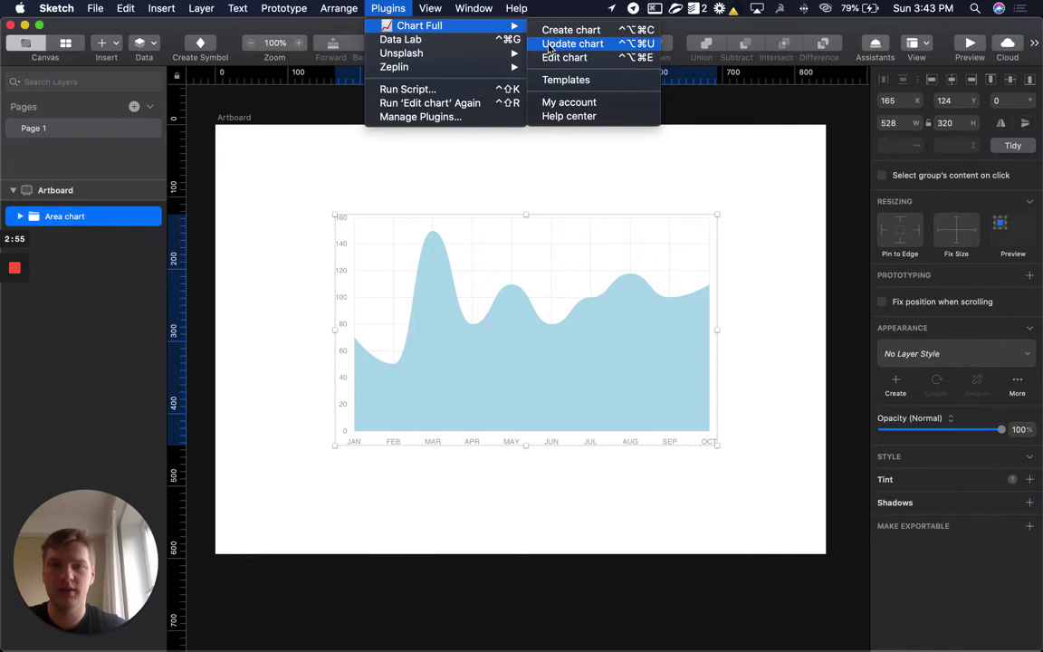
left_click(564, 58)
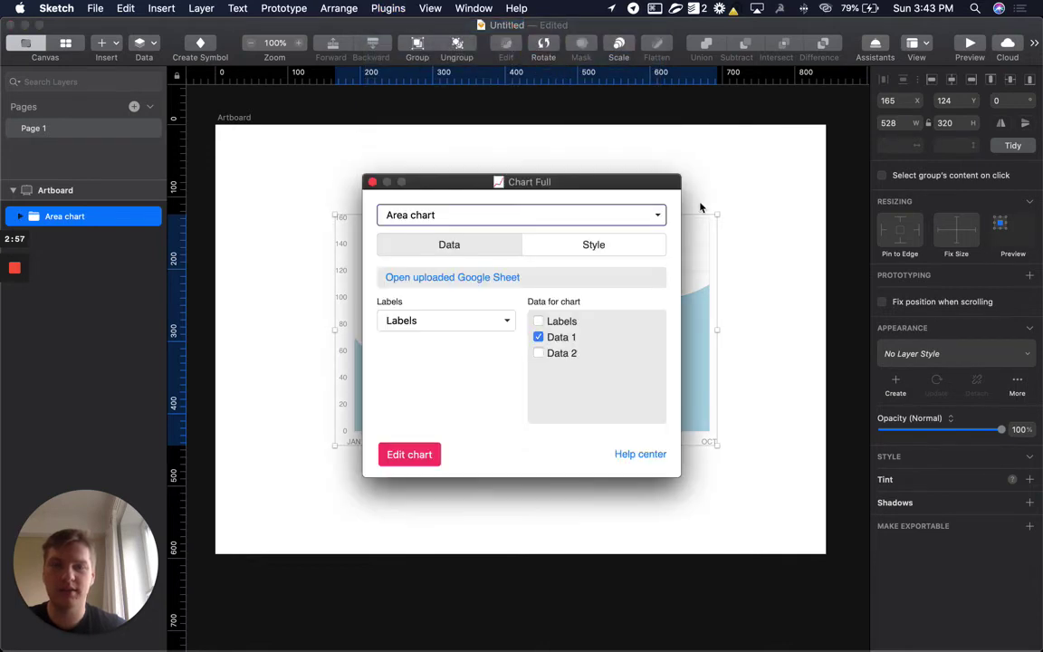
left_click_drag(611, 186, 897, 106)
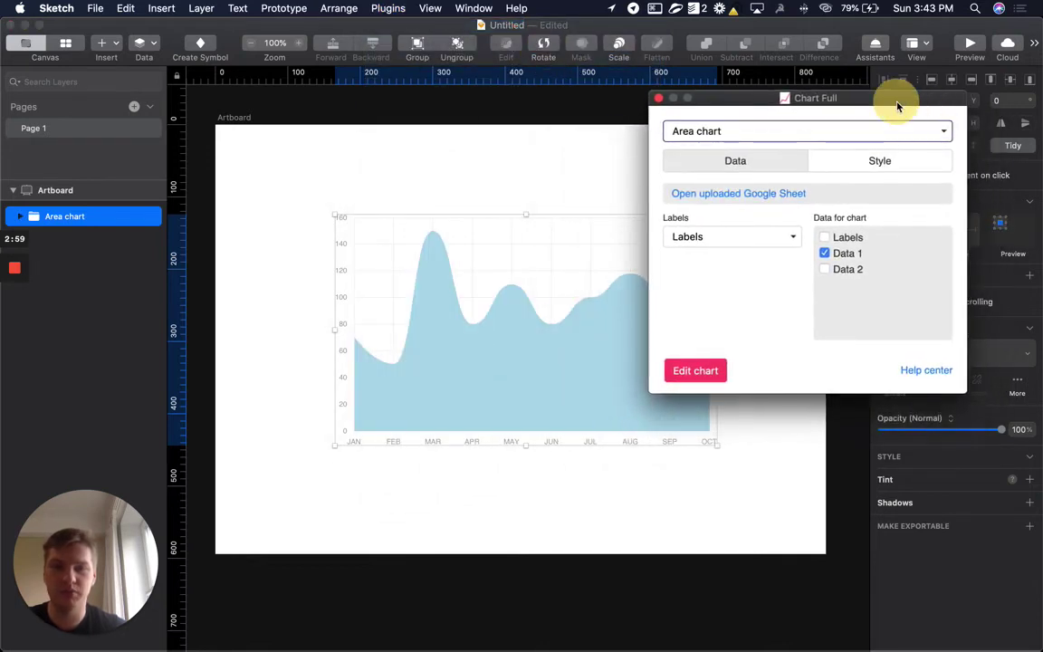
left_click(878, 162)
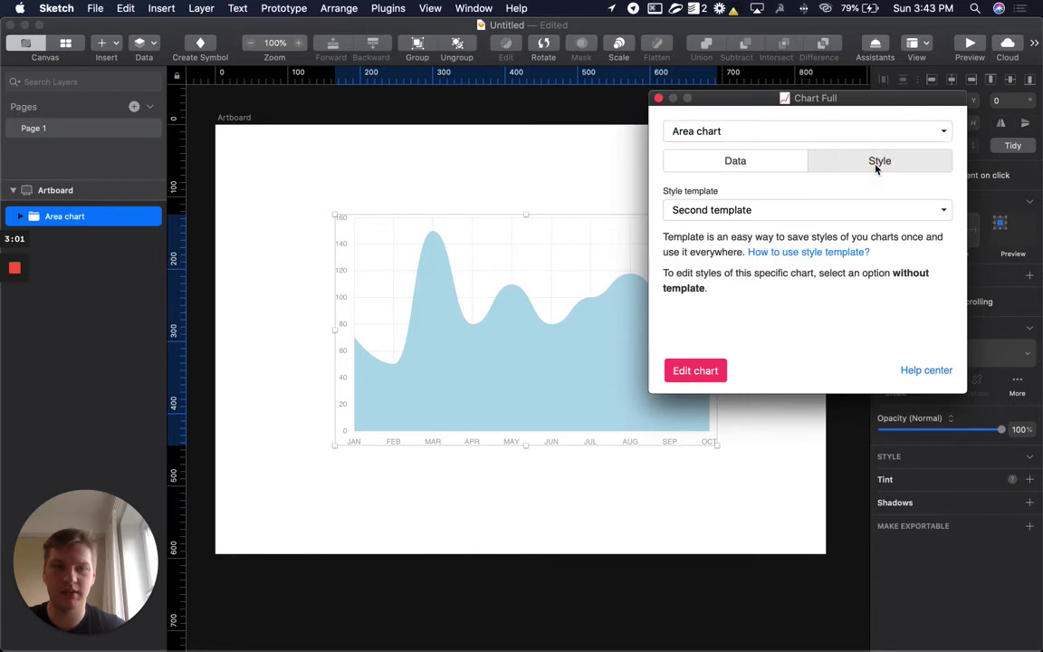
left_click(772, 211)
left_click(757, 226)
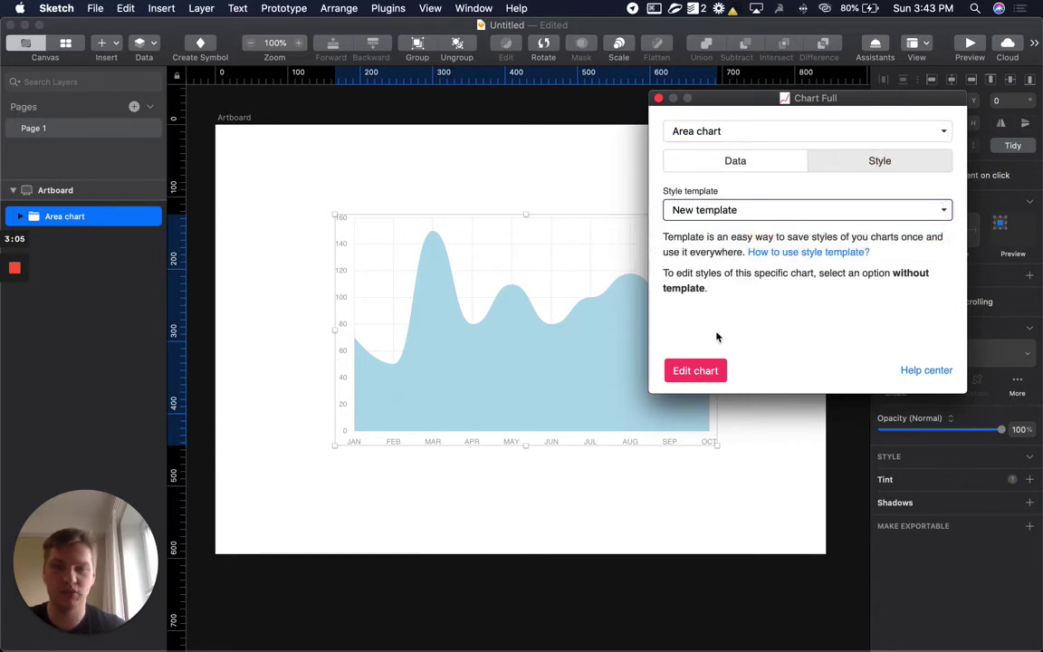
left_click(703, 371)
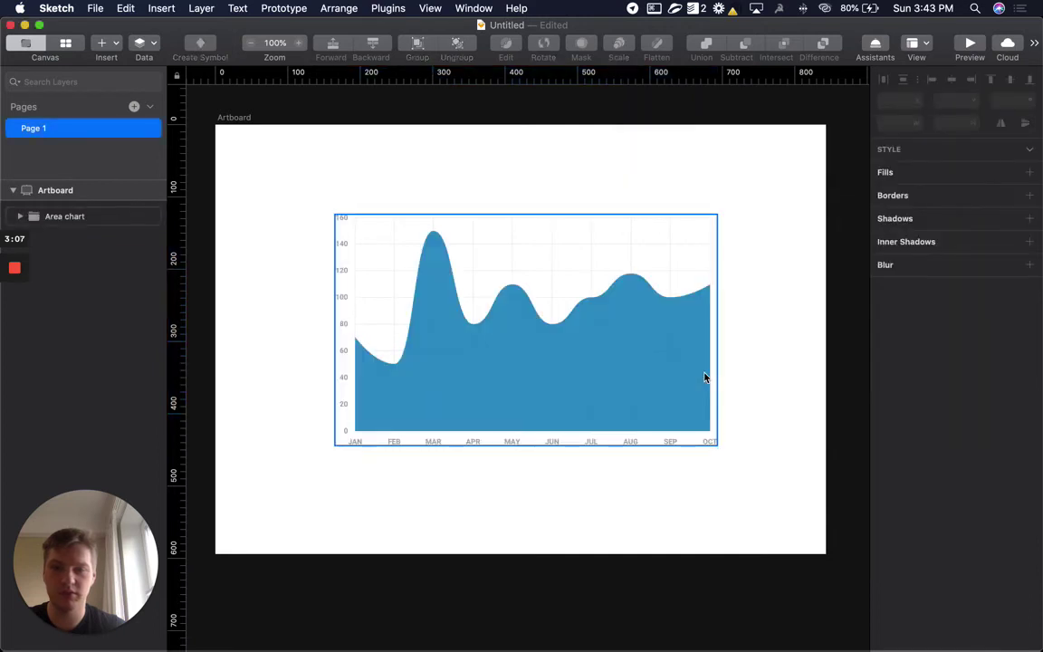
left_click(531, 374)
Step: Choose Without template as the chart's style and browse its colour options
left_click(387, 8)
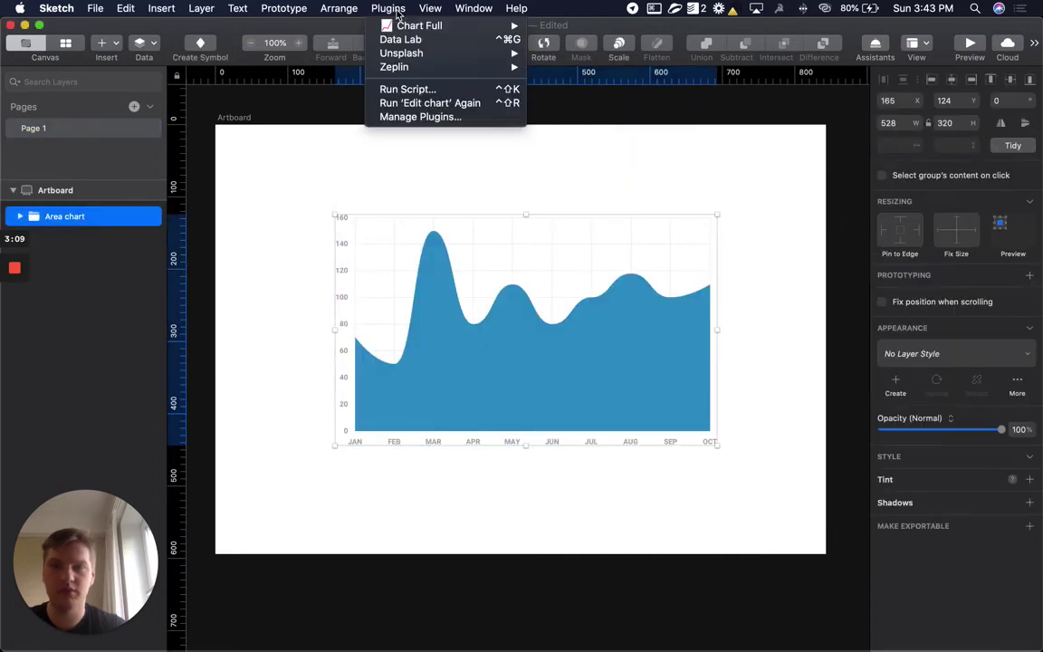
left_click(565, 57)
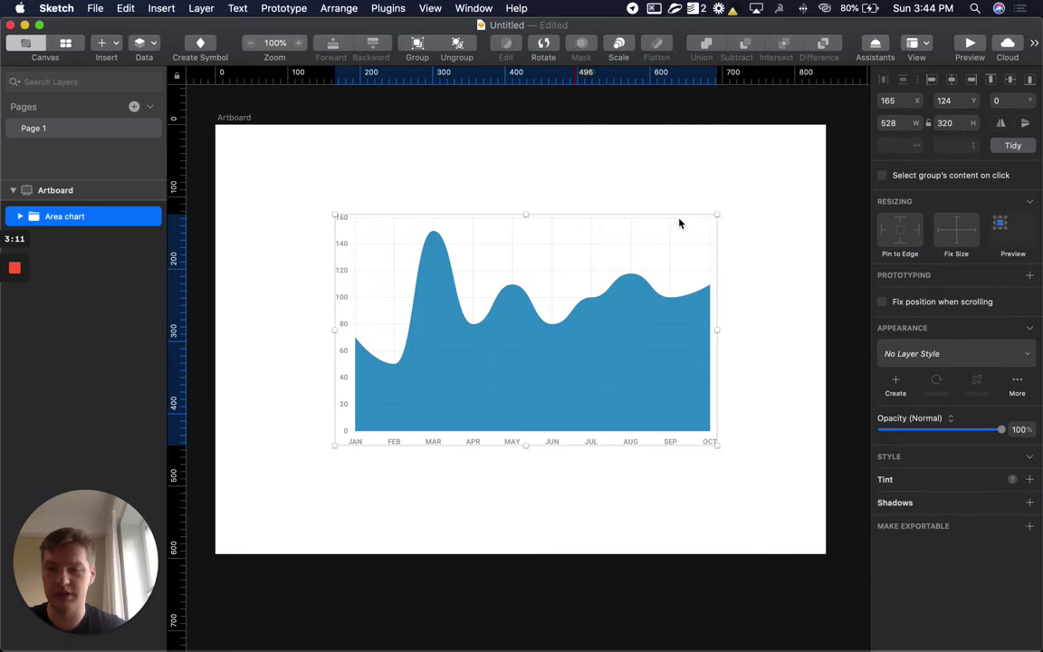
left_click_drag(578, 182, 861, 112)
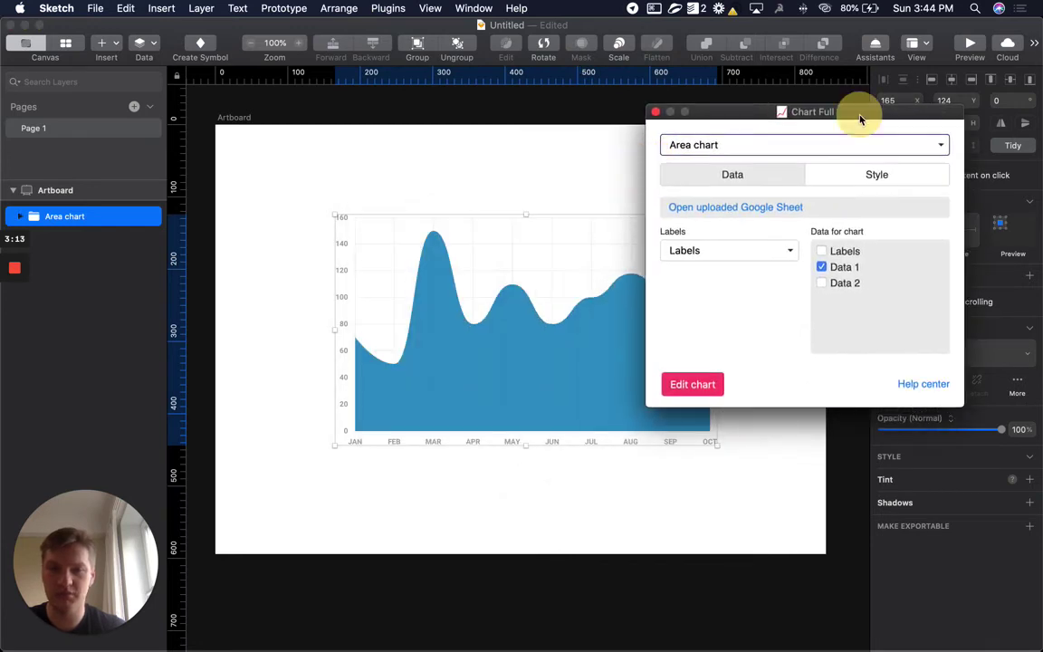
left_click(870, 181)
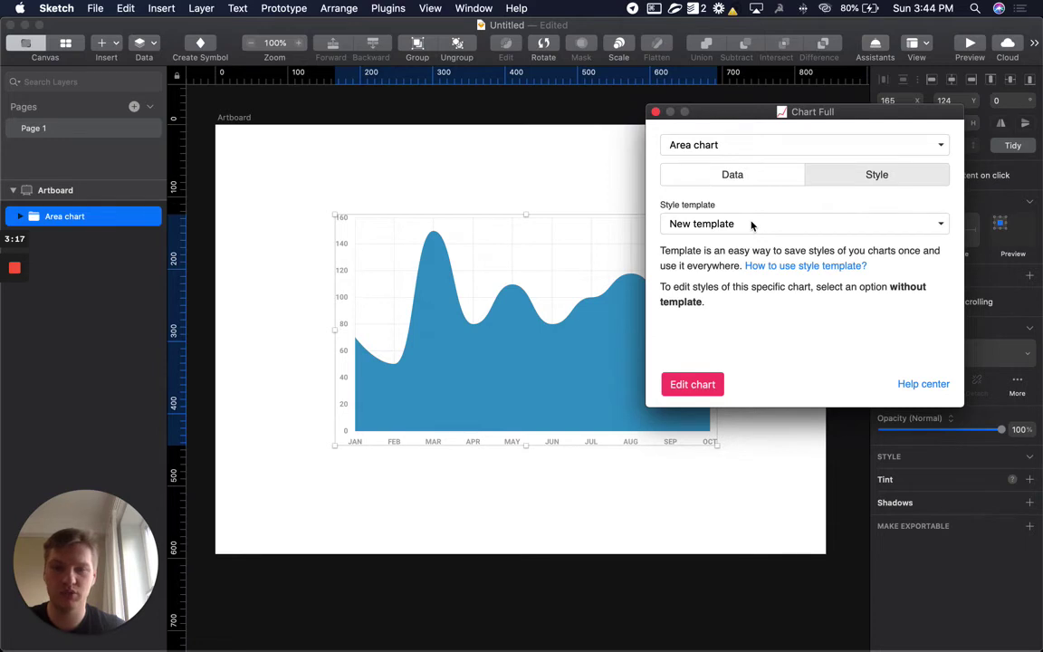
left_click(751, 226)
left_click(745, 243)
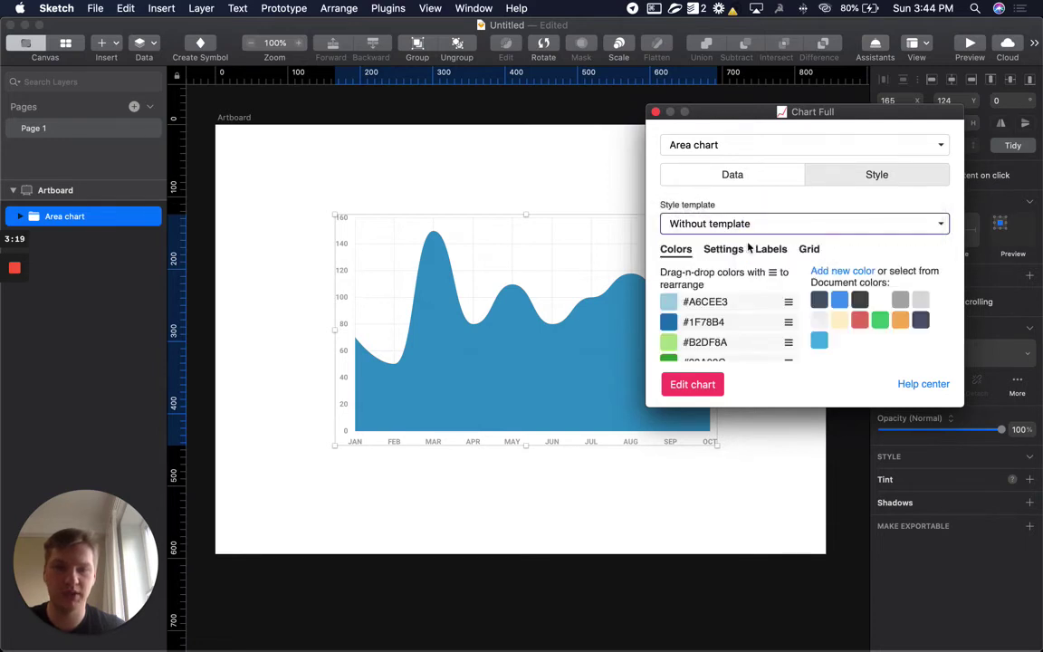
scroll(748, 247, "down", 5)
scroll(828, 286, "up", 3)
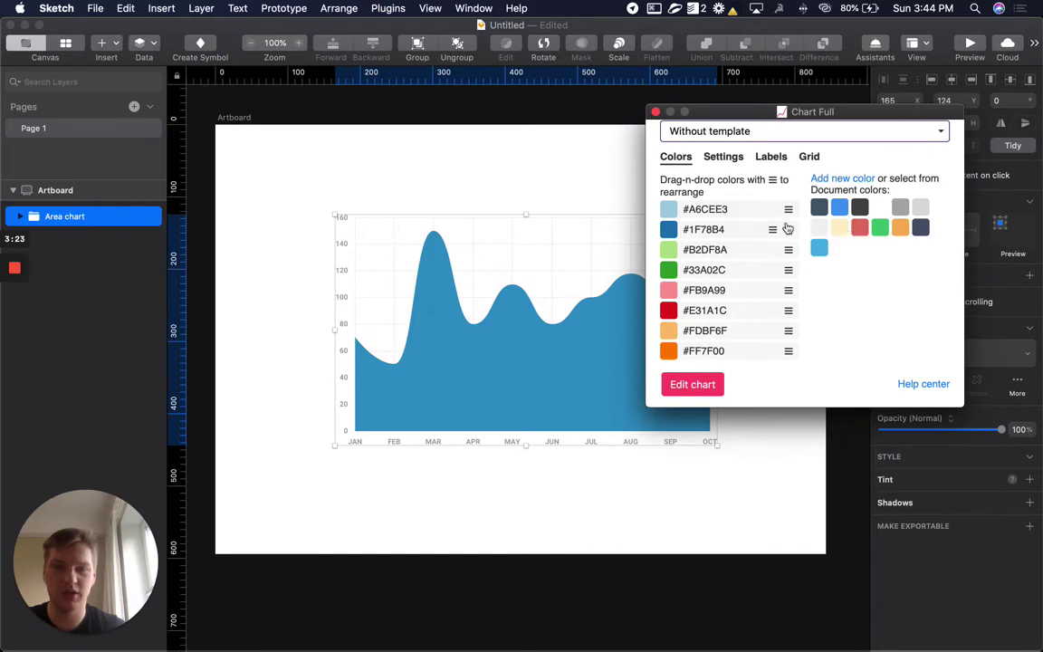
scroll(789, 221, "down", 1)
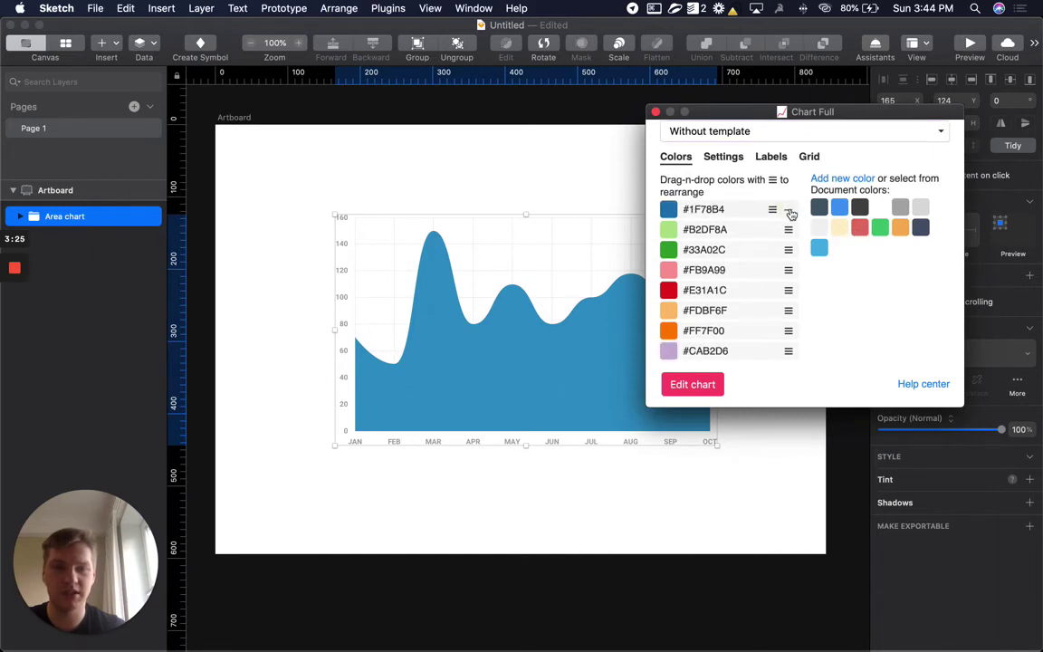
scroll(789, 211, "down", 1)
scroll(789, 211, "down", 1)
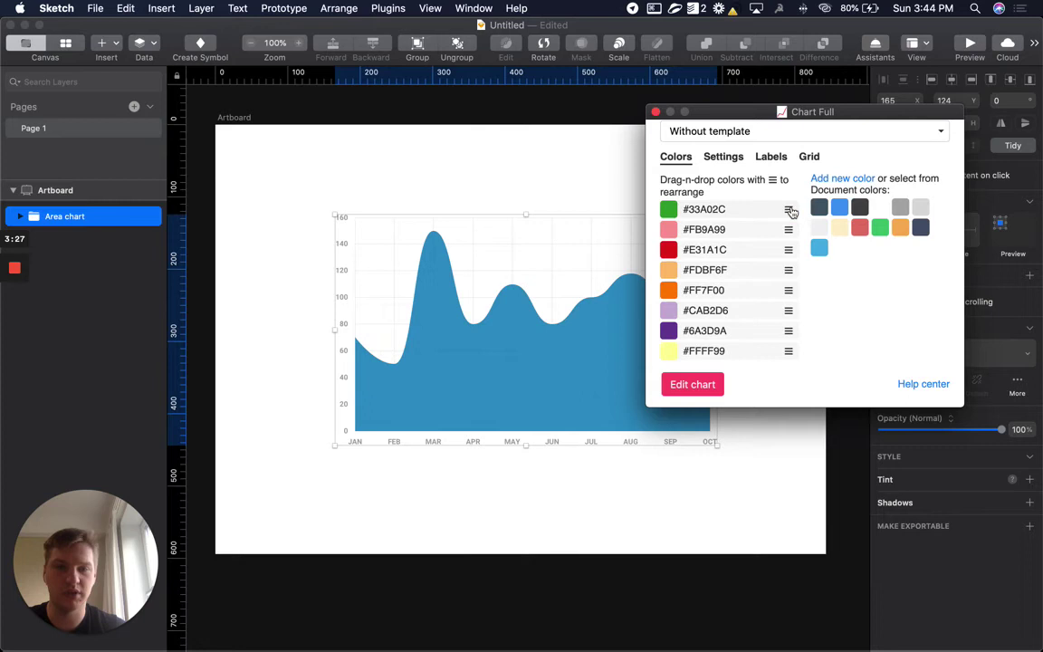
scroll(751, 217, "up", 5)
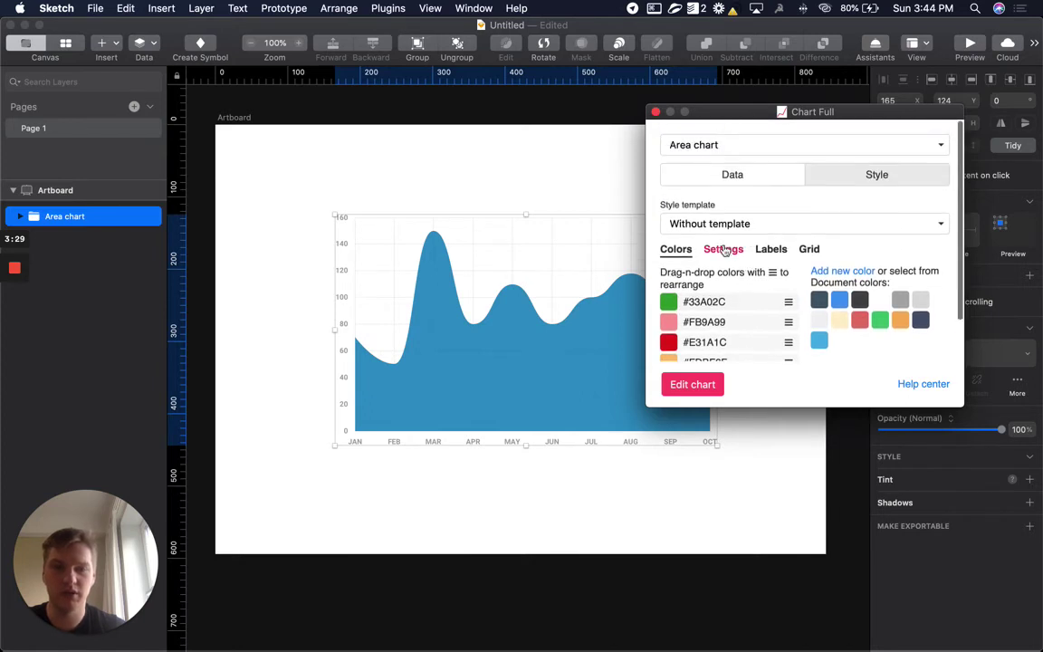
Step: Set the line type to Straight and apply the green, straight-edged area
left_click(724, 250)
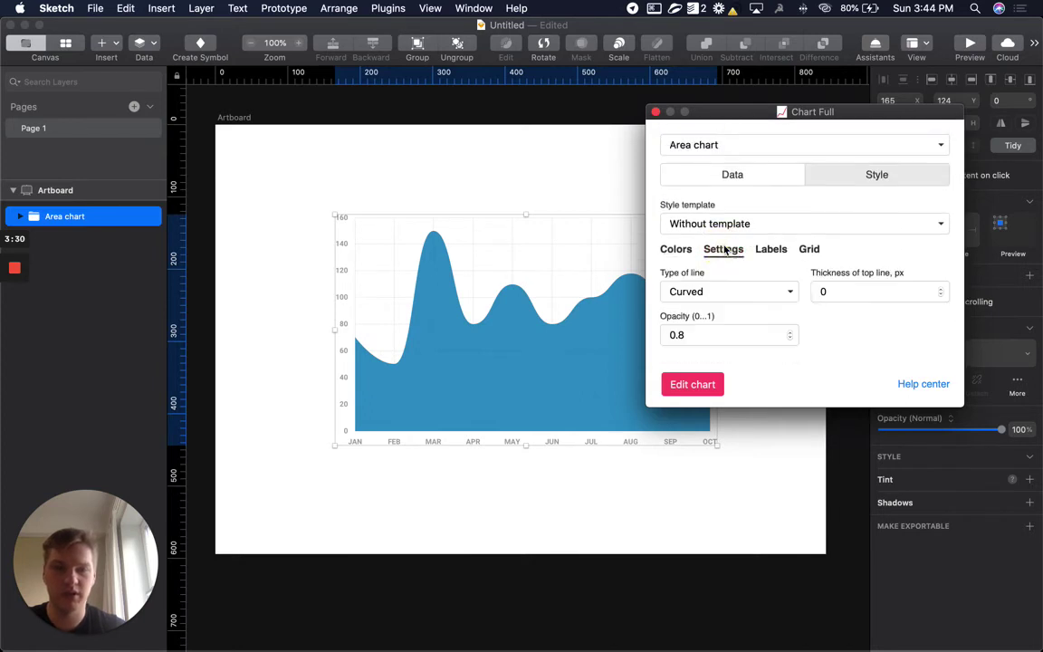
left_click(741, 297)
left_click(744, 306)
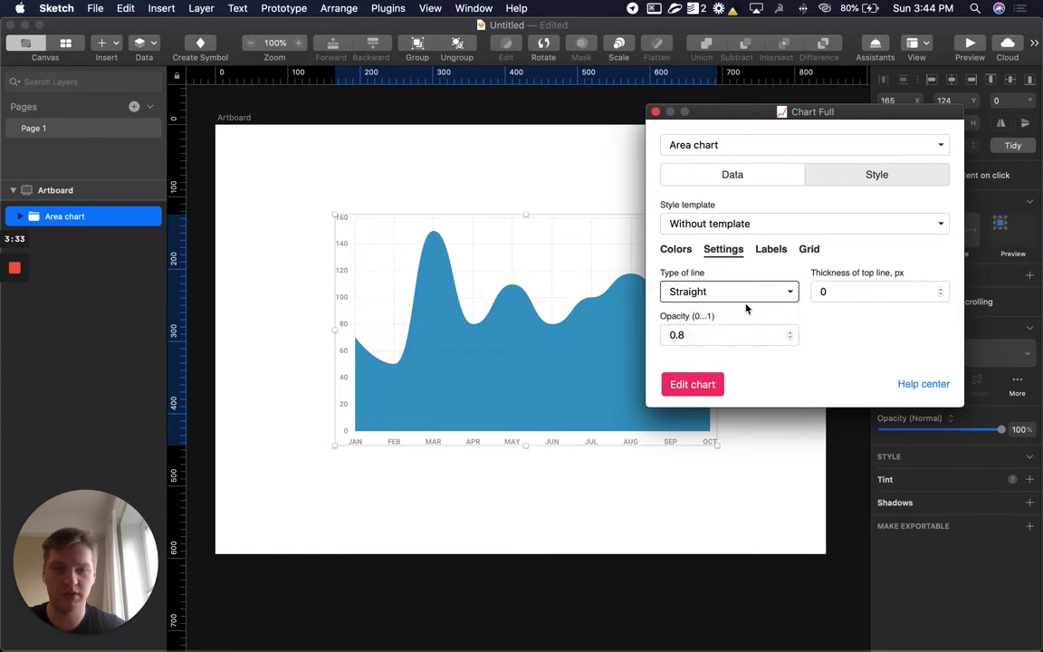
left_click(704, 385)
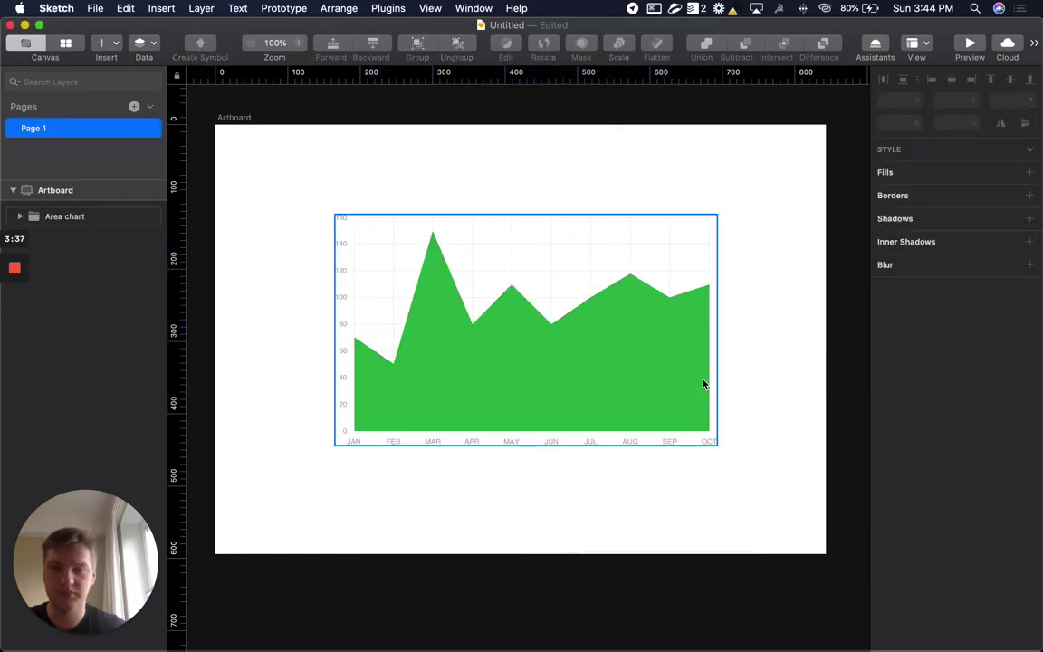
left_click(777, 328)
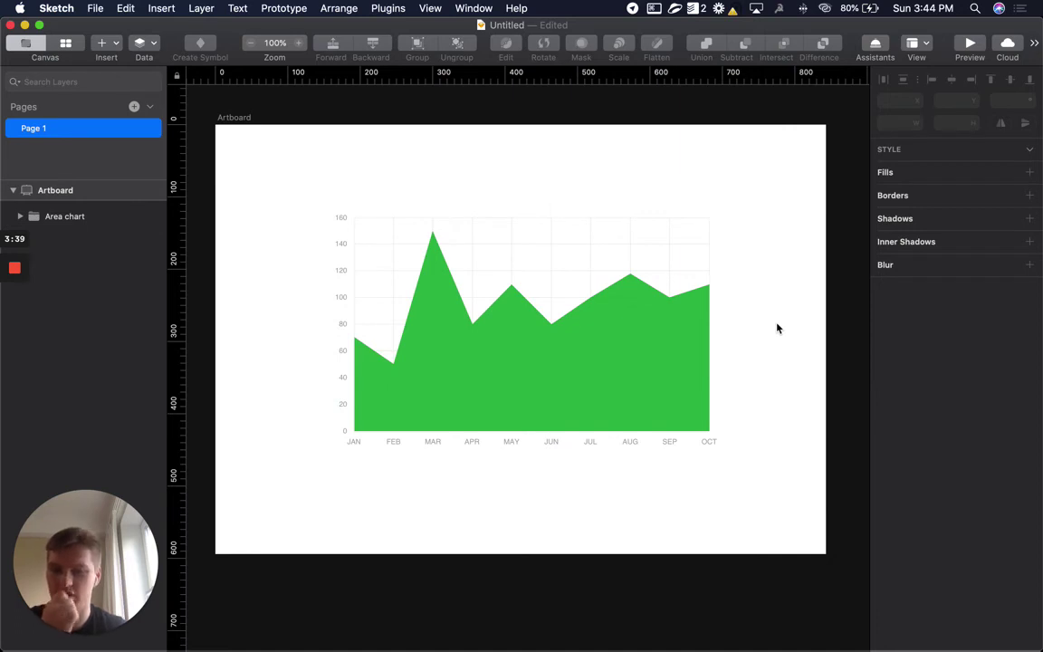